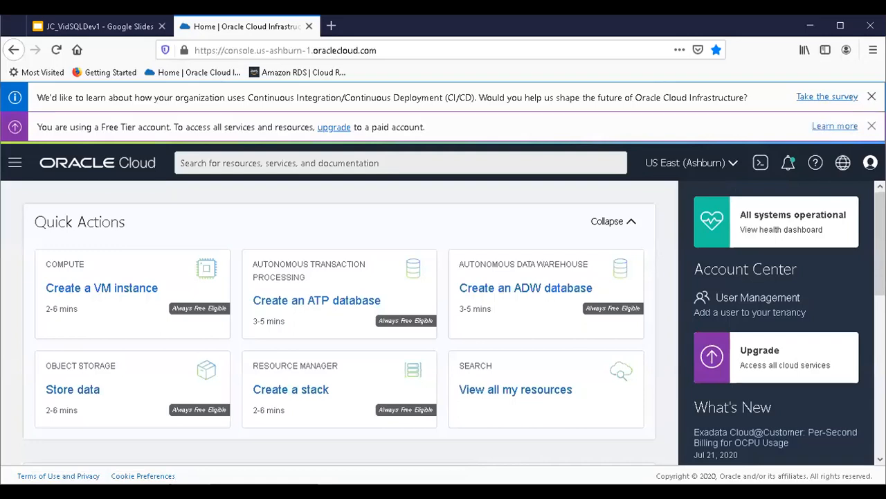
{"action": "left_click", "coordinate": [872, 96]}
{"action": "left_click", "coordinate": [871, 96]}
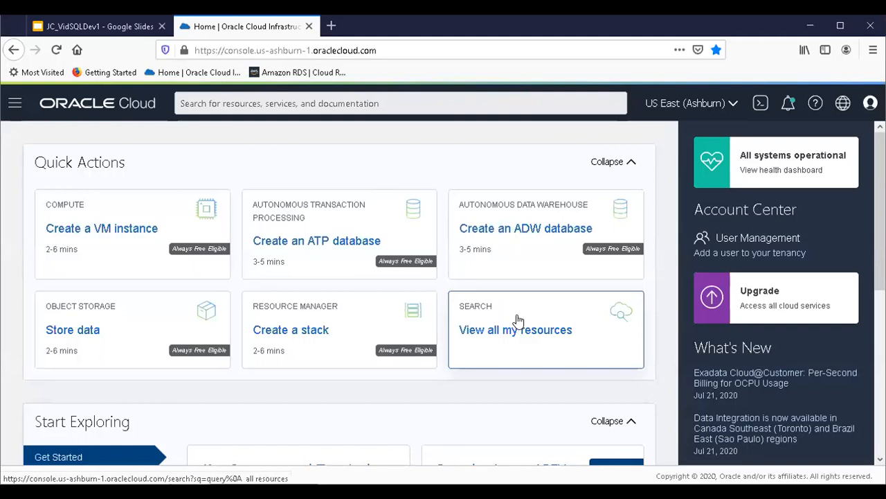
{"action": "left_click", "coordinate": [10, 109]}
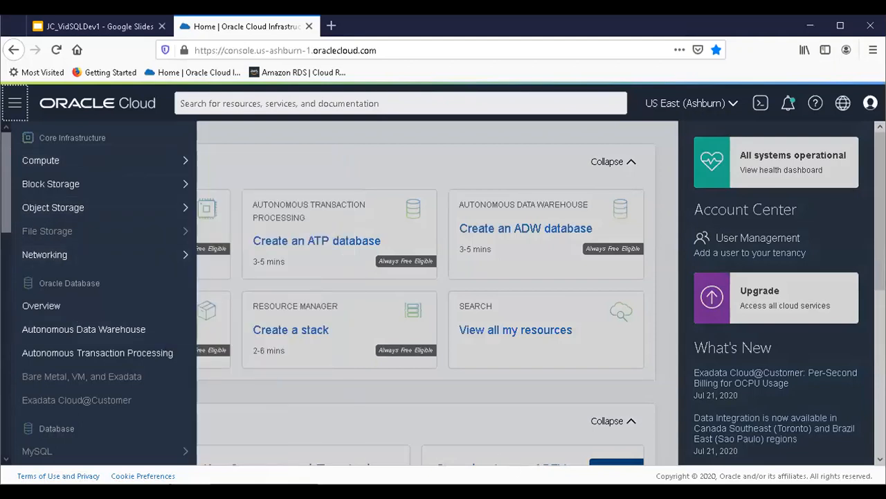
{"action": "left_click", "coordinate": [118, 358]}
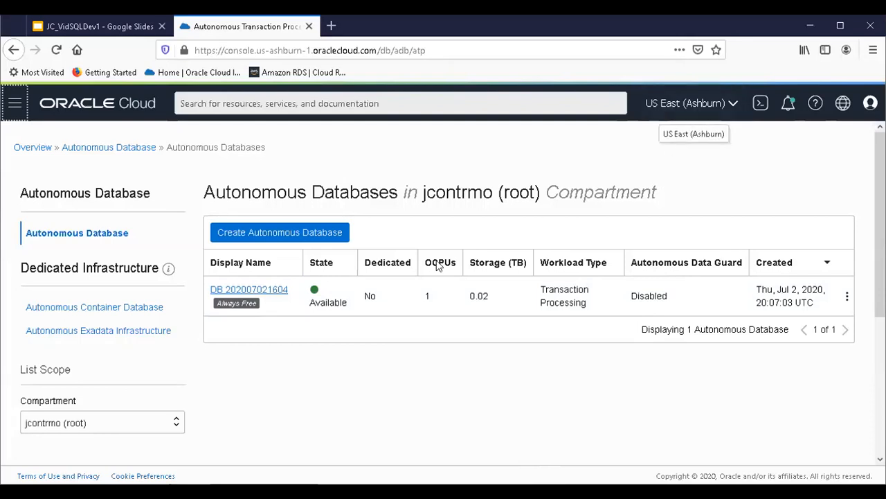
{"action": "left_click", "coordinate": [241, 294]}
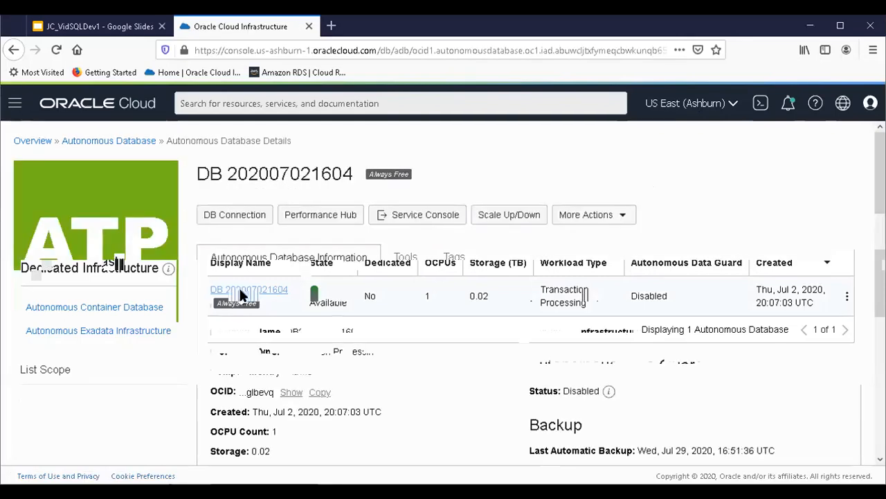
Step: Download the database's instance wallet, entering and confirming a wallet password, and save Wallet_DB202007021604.zip to disk
{"action": "left_click", "coordinate": [238, 220]}
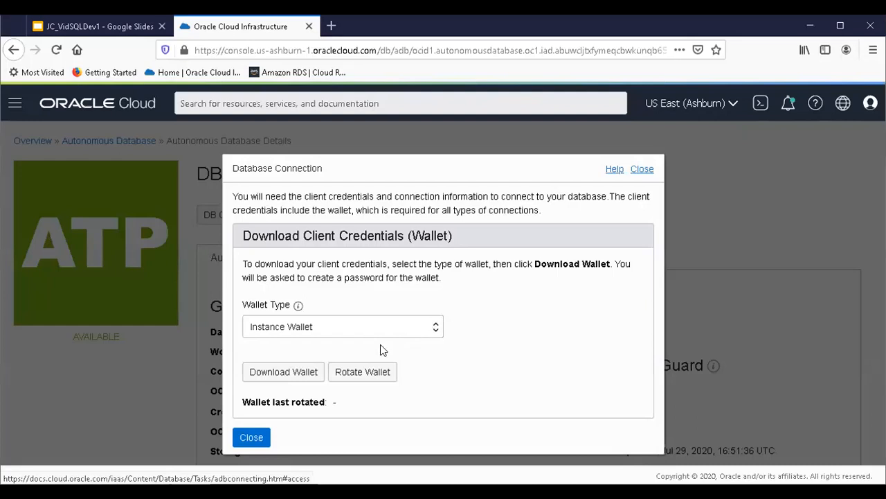
{"action": "left_click", "coordinate": [303, 374]}
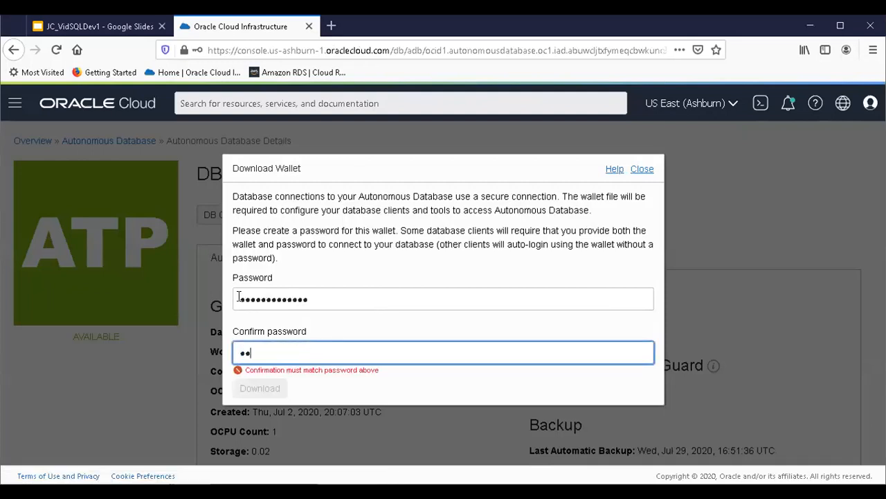
{"action": "type", "text": "•••••"}
{"action": "type", "text": "•••••••"}
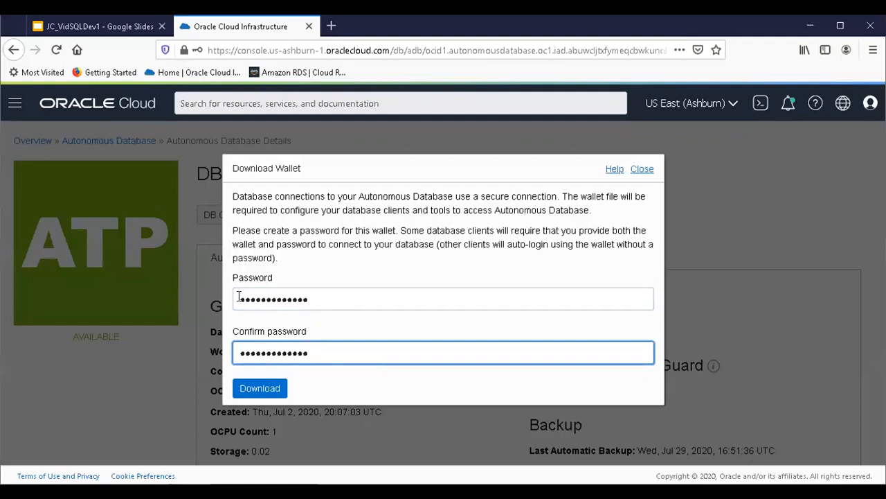
{"action": "left_click", "coordinate": [257, 389]}
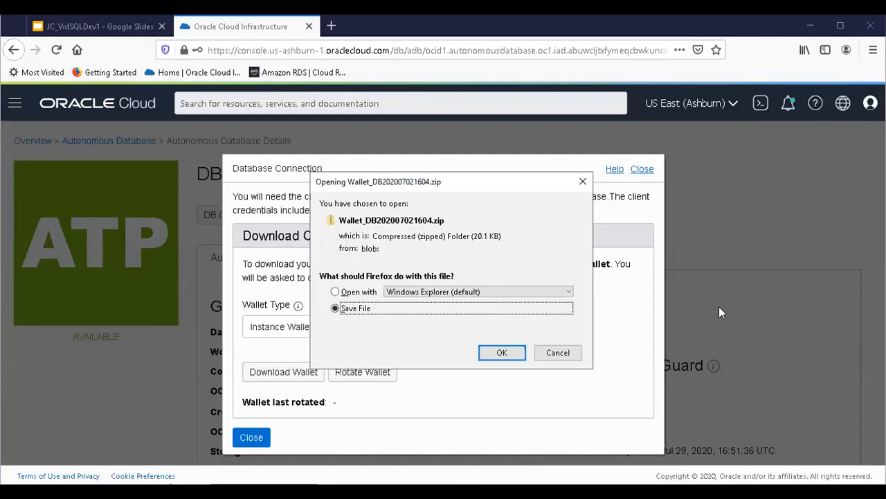
{"action": "left_click", "coordinate": [519, 353]}
{"action": "left_click", "coordinate": [518, 352]}
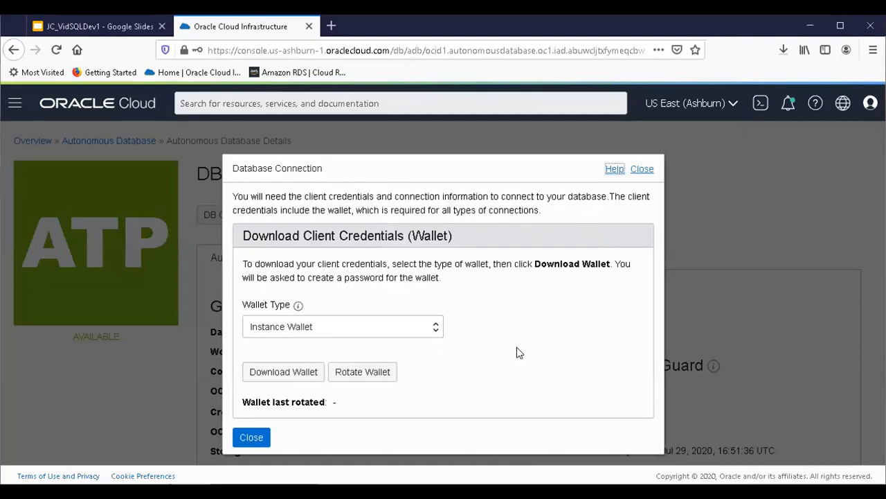
{"action": "left_click", "coordinate": [788, 54]}
{"action": "left_click", "coordinate": [776, 88]}
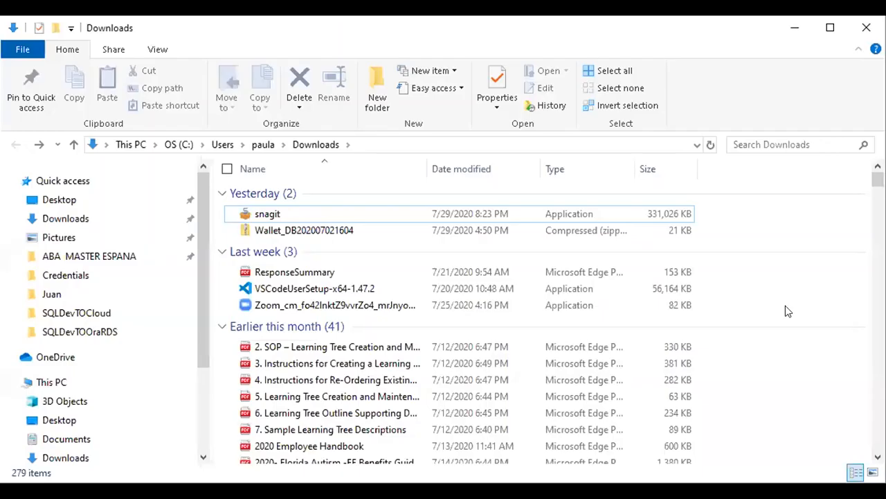
{"action": "left_click", "coordinate": [316, 229]}
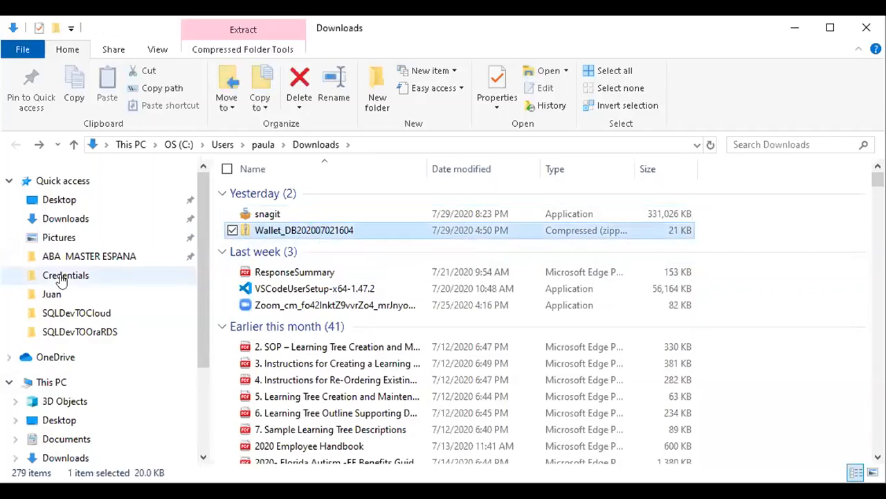
{"action": "key", "text": "Delete"}
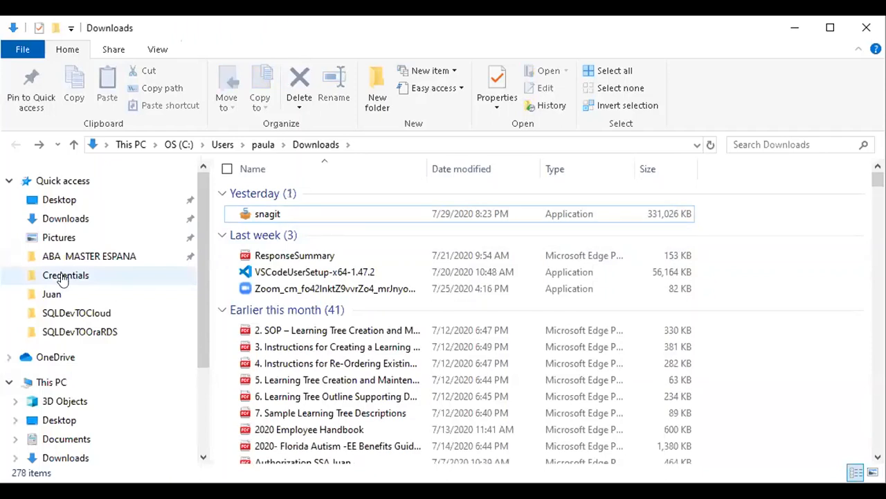
{"action": "left_click", "coordinate": [63, 277]}
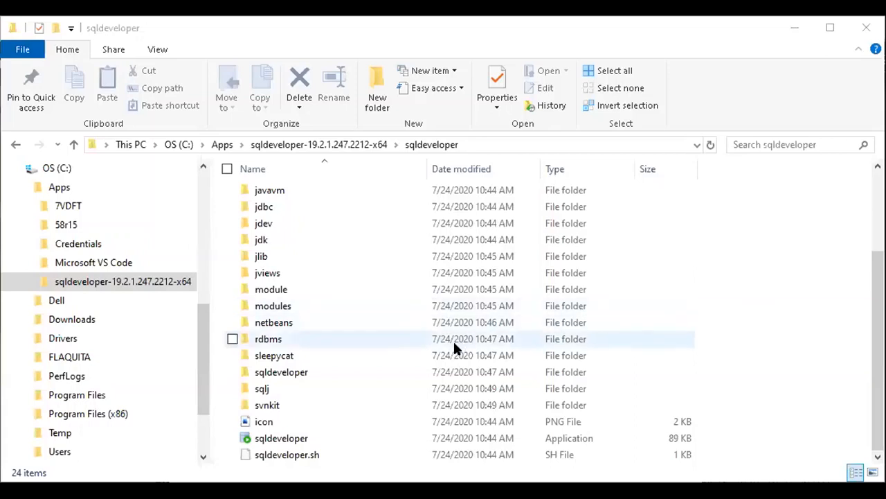
Step: Launch SQL Developer from its installation folder and start a new database connection named ATPConnection
{"action": "double_click", "coordinate": [308, 437]}
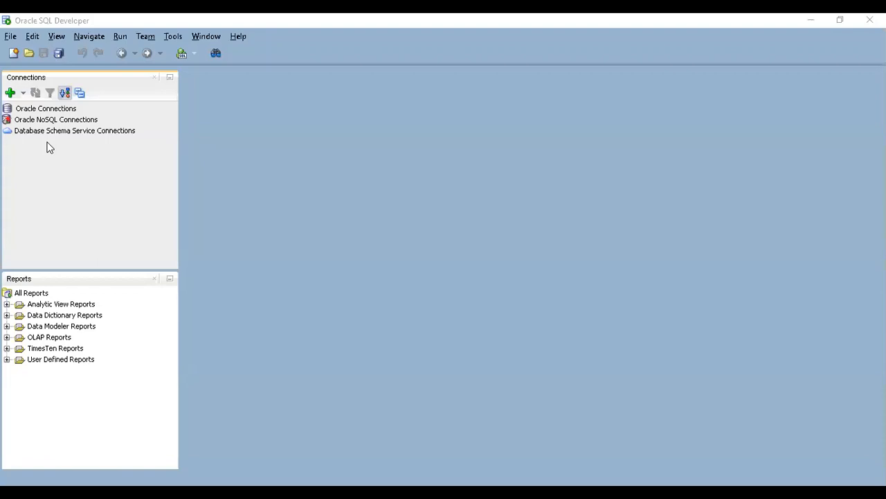
{"action": "left_click", "coordinate": [10, 94]}
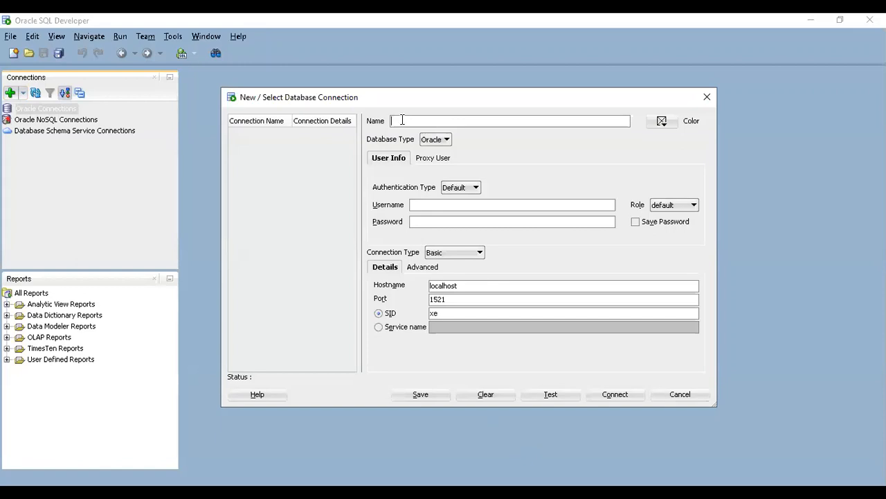
{"action": "type", "text": "A"}
{"action": "type", "text": "t"}
{"action": "type", "text": "E"}
{"action": "type", "text": "Connection"}
Step: Keep the Default authentication type and enter the username Admin with the database password
{"action": "left_click", "coordinate": [464, 189]}
{"action": "left_click", "coordinate": [456, 198]}
{"action": "left_click", "coordinate": [434, 205]}
{"action": "type", "text": "Admin"}
{"action": "left_click", "coordinate": [416, 223]}
{"action": "type", "text": "*************"}
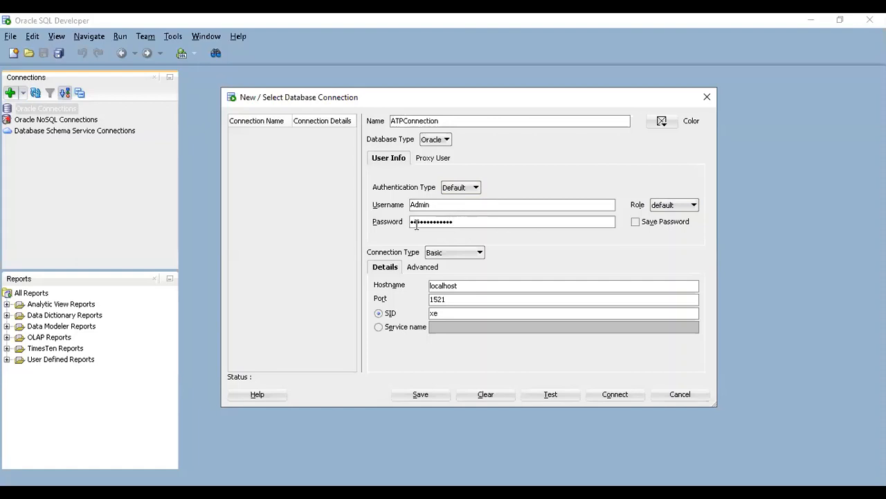
Step: Set the connection type to Cloud Wallet and use C:\Apps\Credentials\Wallet_DB202007021604.zip as the configuration file
{"action": "left_click", "coordinate": [462, 254]}
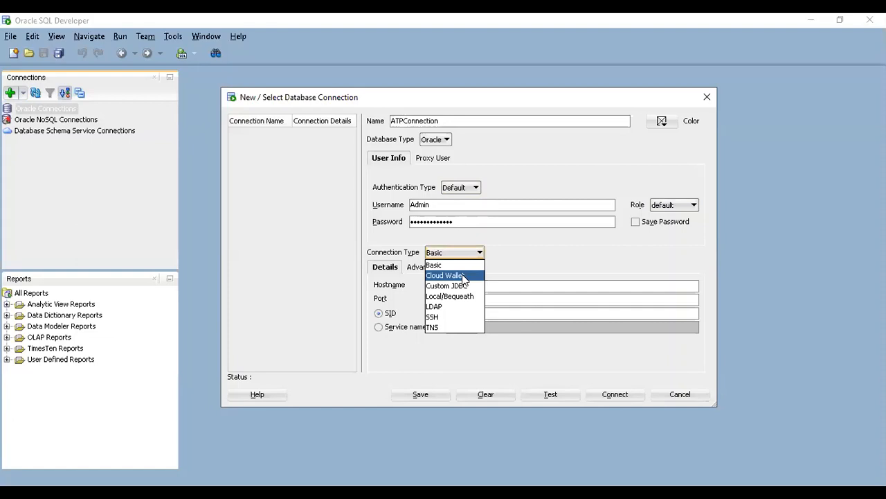
{"action": "left_click", "coordinate": [464, 277]}
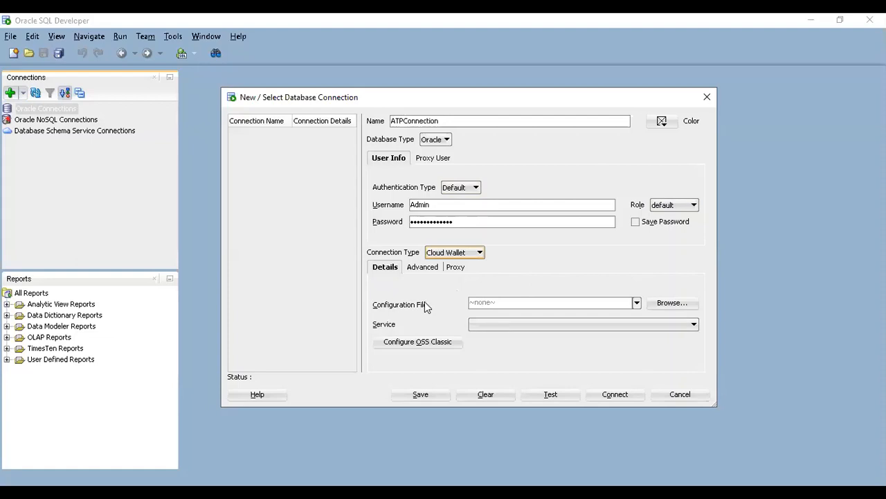
{"action": "left_click", "coordinate": [668, 307]}
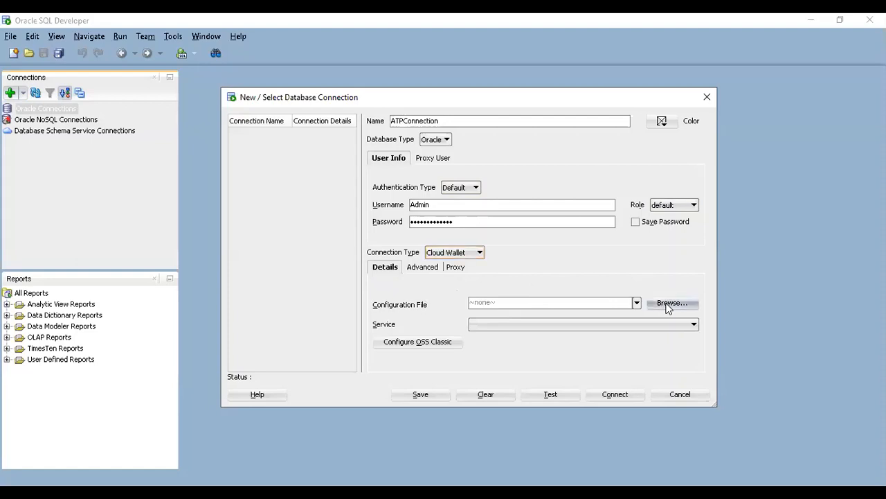
{"action": "left_click", "coordinate": [389, 147]}
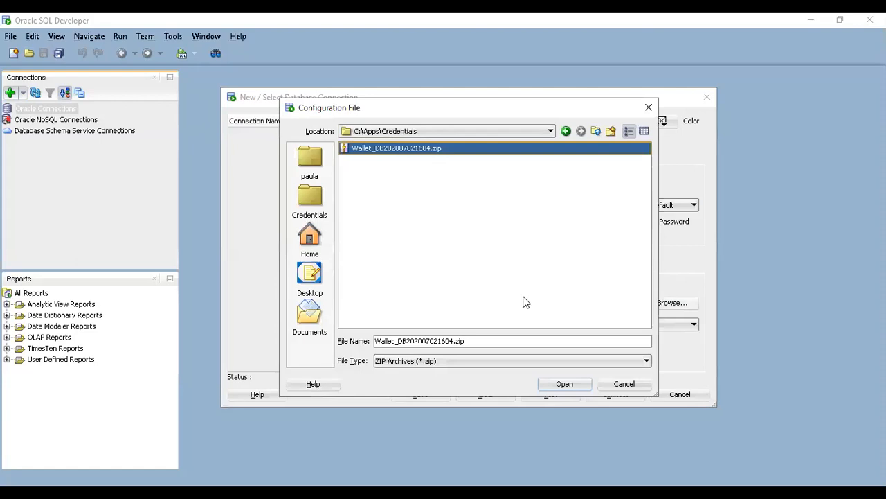
{"action": "left_click", "coordinate": [562, 384]}
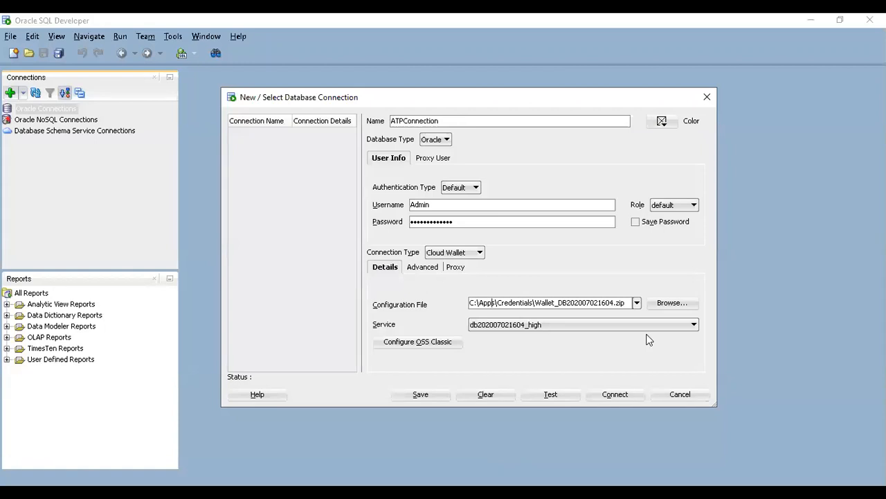
{"action": "left_click", "coordinate": [617, 324]}
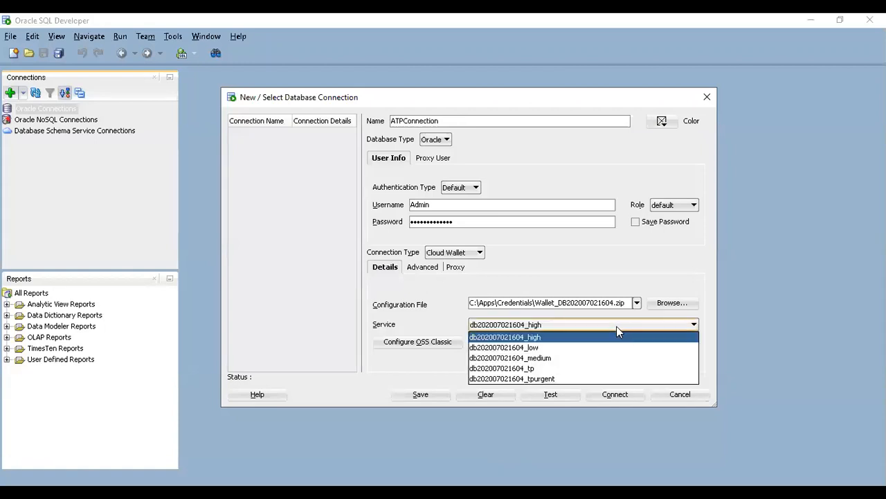
{"action": "left_click", "coordinate": [564, 358]}
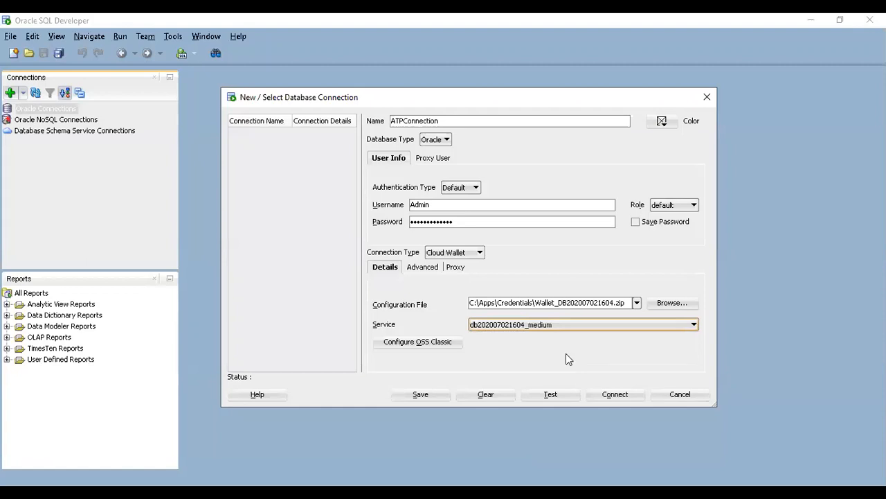
{"action": "left_click", "coordinate": [548, 396]}
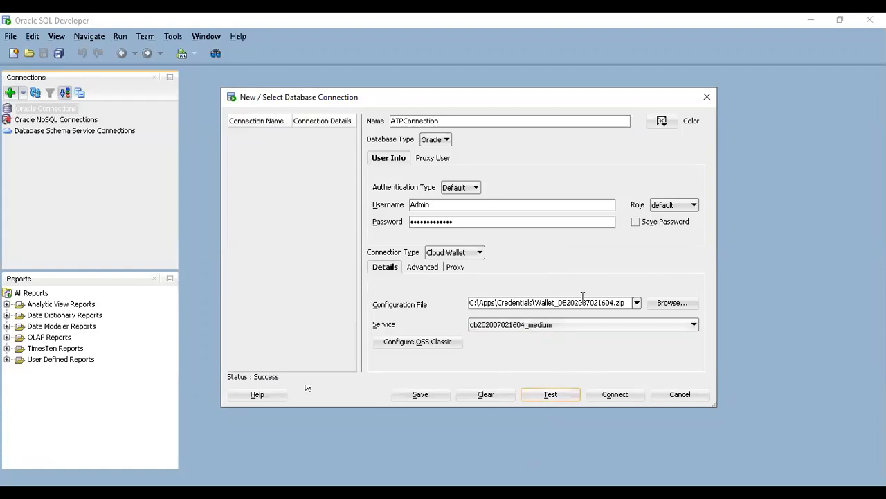
Step: Save ATPConnection with its password stored and connect to the database
{"action": "left_click", "coordinate": [634, 223]}
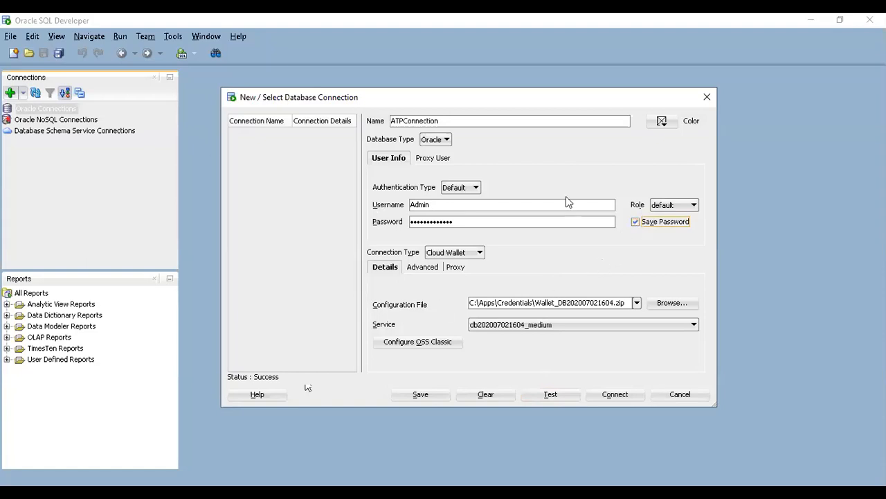
{"action": "left_click", "coordinate": [432, 401]}
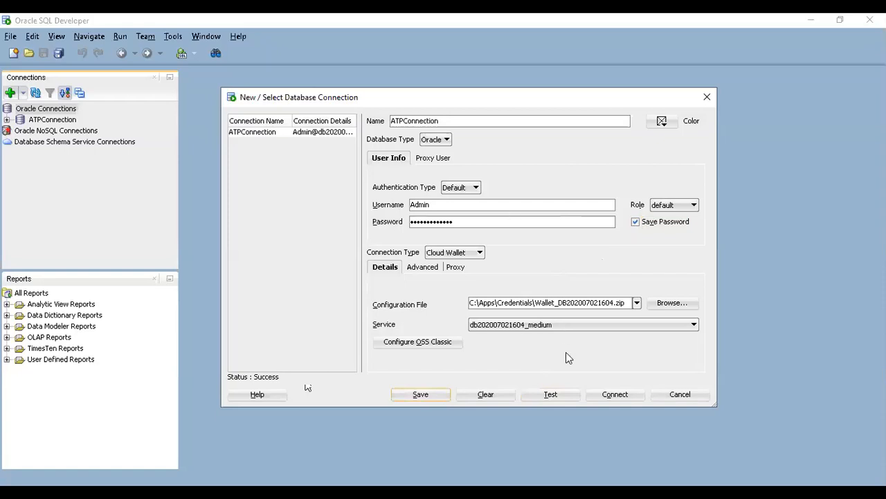
{"action": "left_click", "coordinate": [615, 395]}
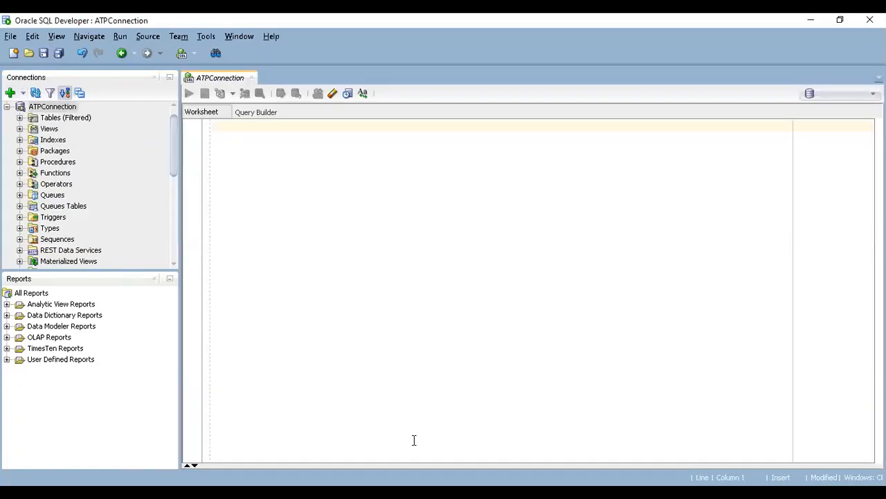
Step: Write the query "Select * from v$instance;" in the ATPConnection worksheet and run it
{"action": "type", "text": "Select"}
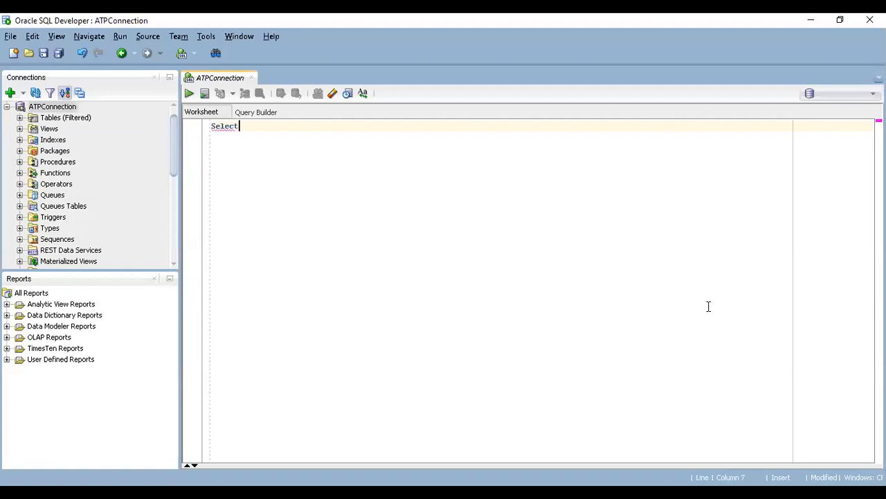
{"action": "type", "text": " * from v$instance;"}
{"action": "left_click", "coordinate": [188, 93]}
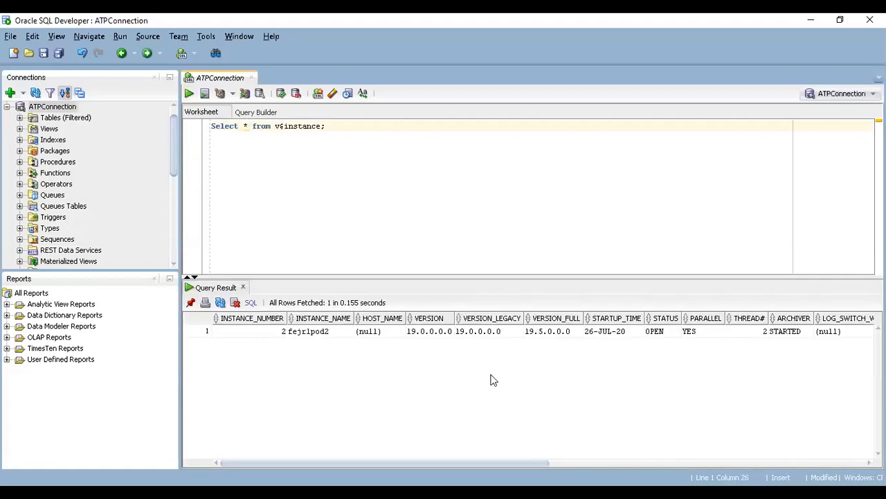